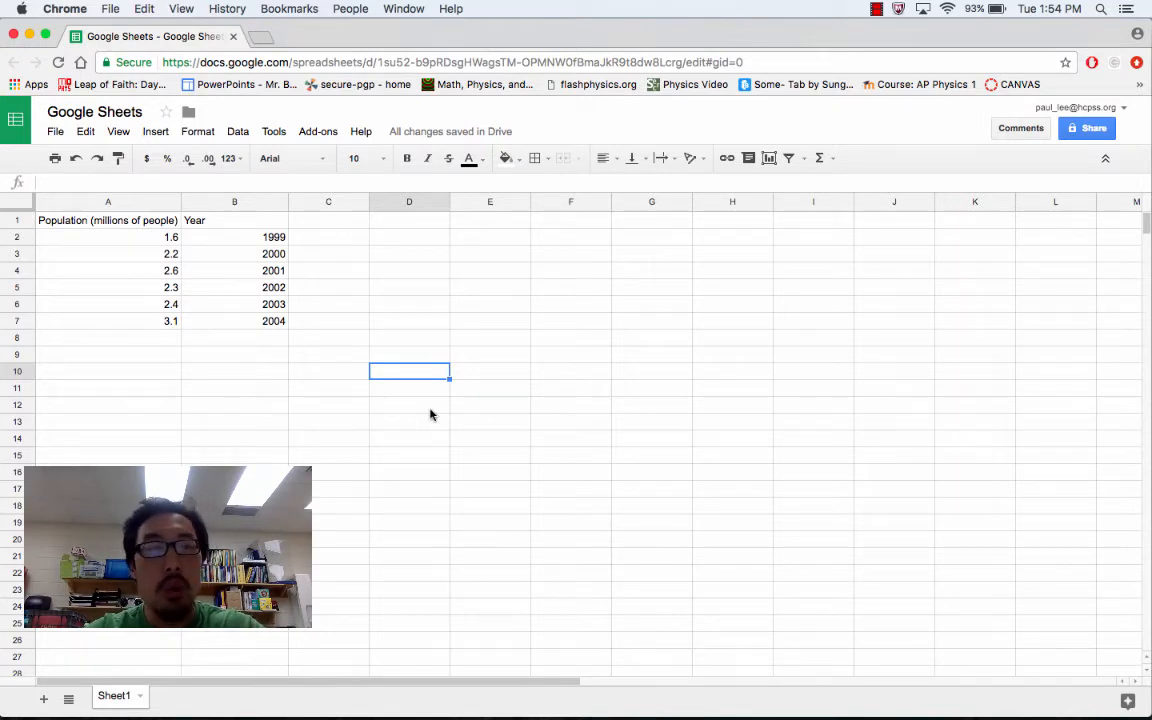
Enter "Y Axis - Dependent Variable" in cell A9 below the population data
click(182, 358)
click(162, 355)
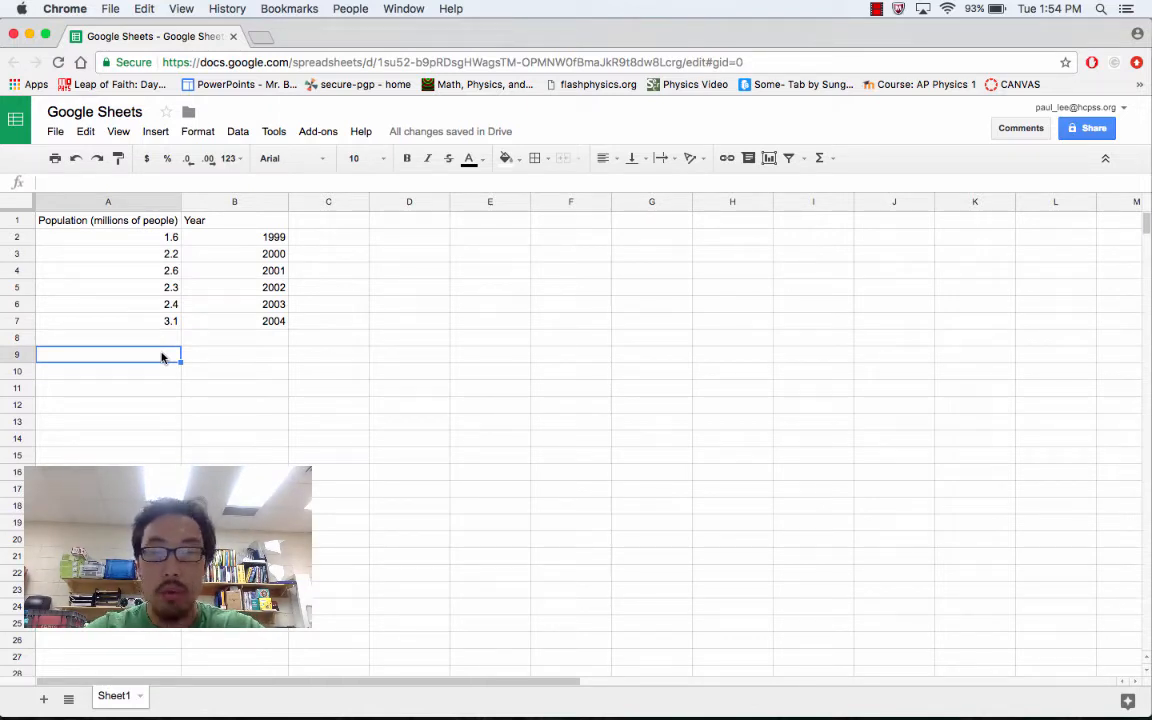
text(Y Axis - Dependent Variable)
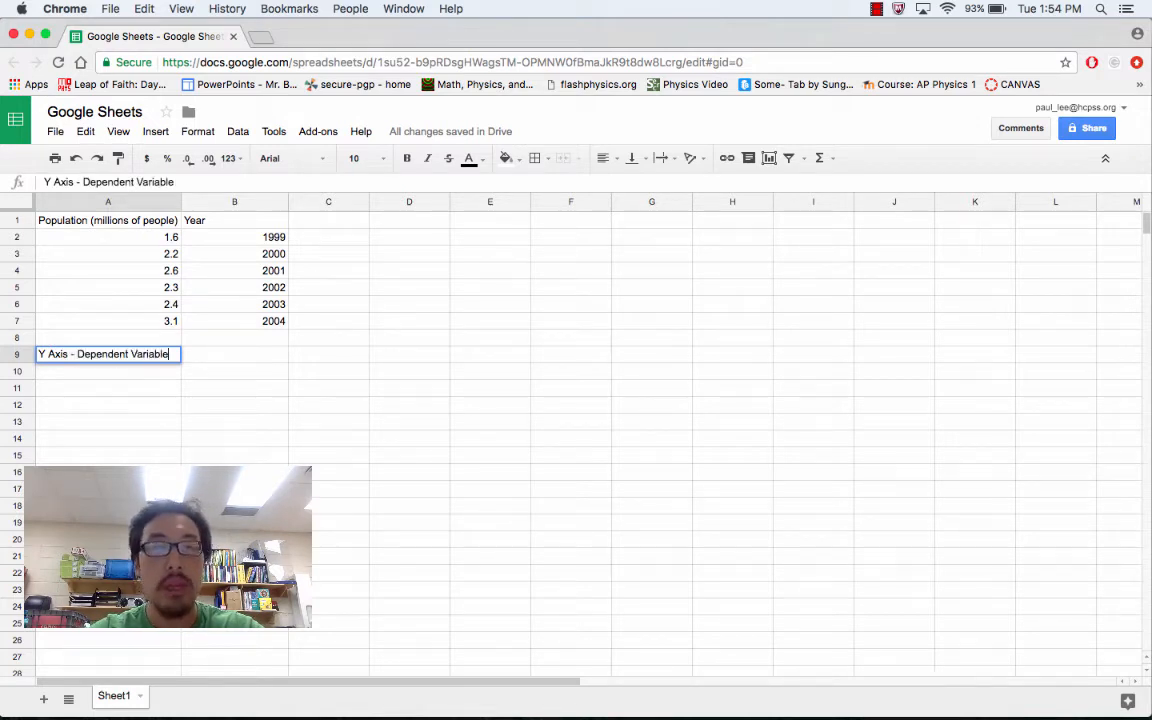
key(Tab)
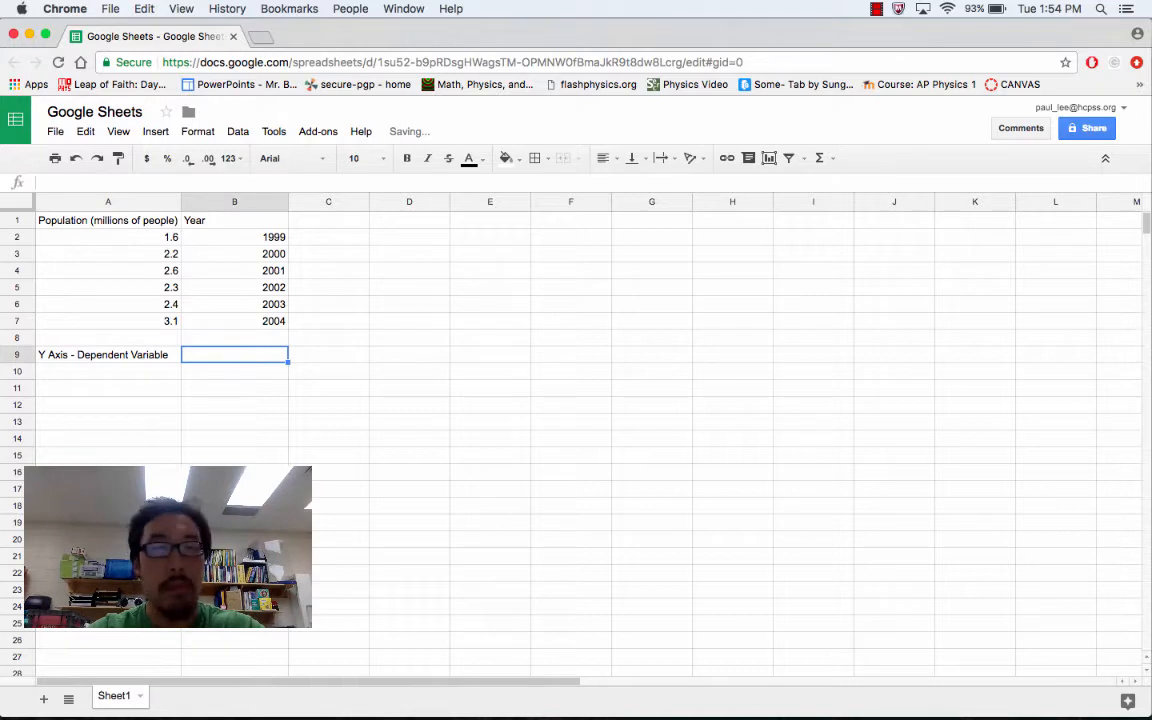
Enter "X Axis- Independent Varible" in cell B9 below the year data
text(X)
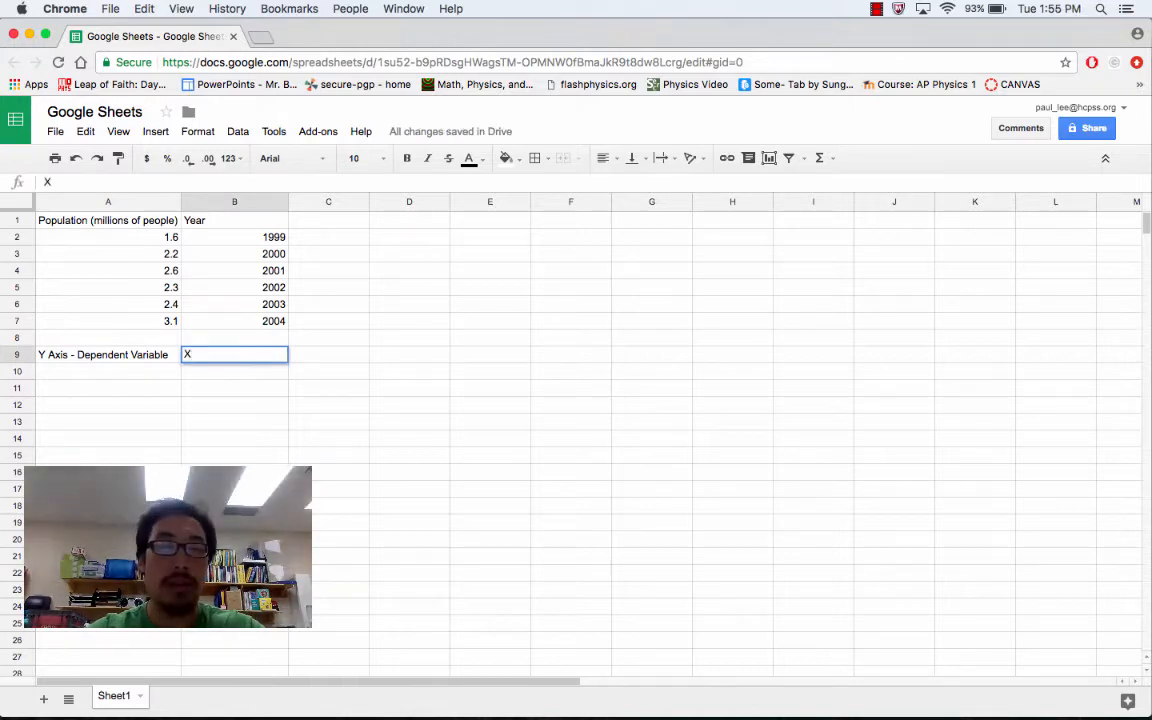
text( Axis- )
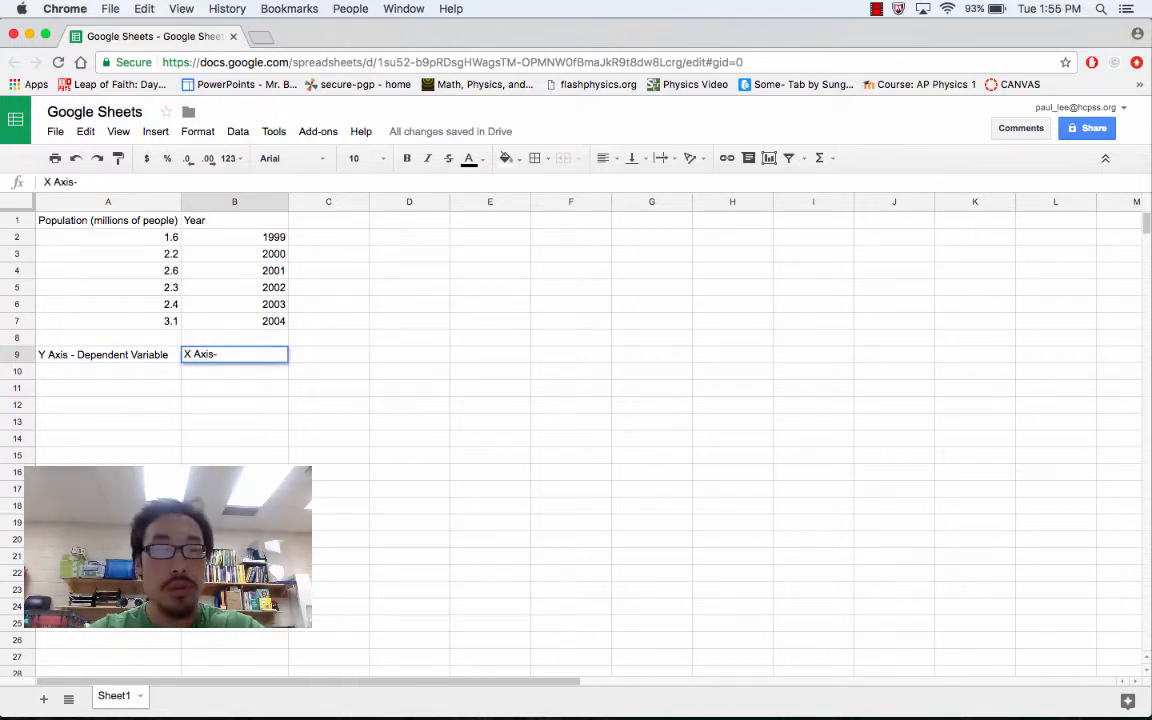
text(Independent )
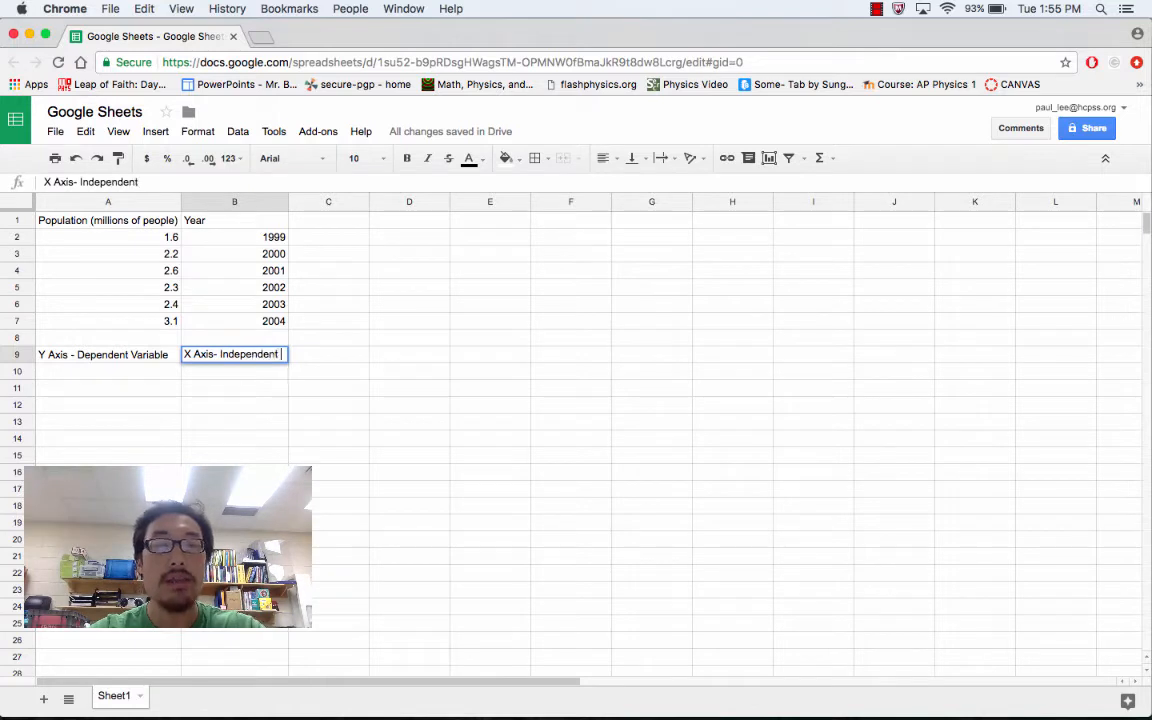
text(Varible)
click(427, 319)
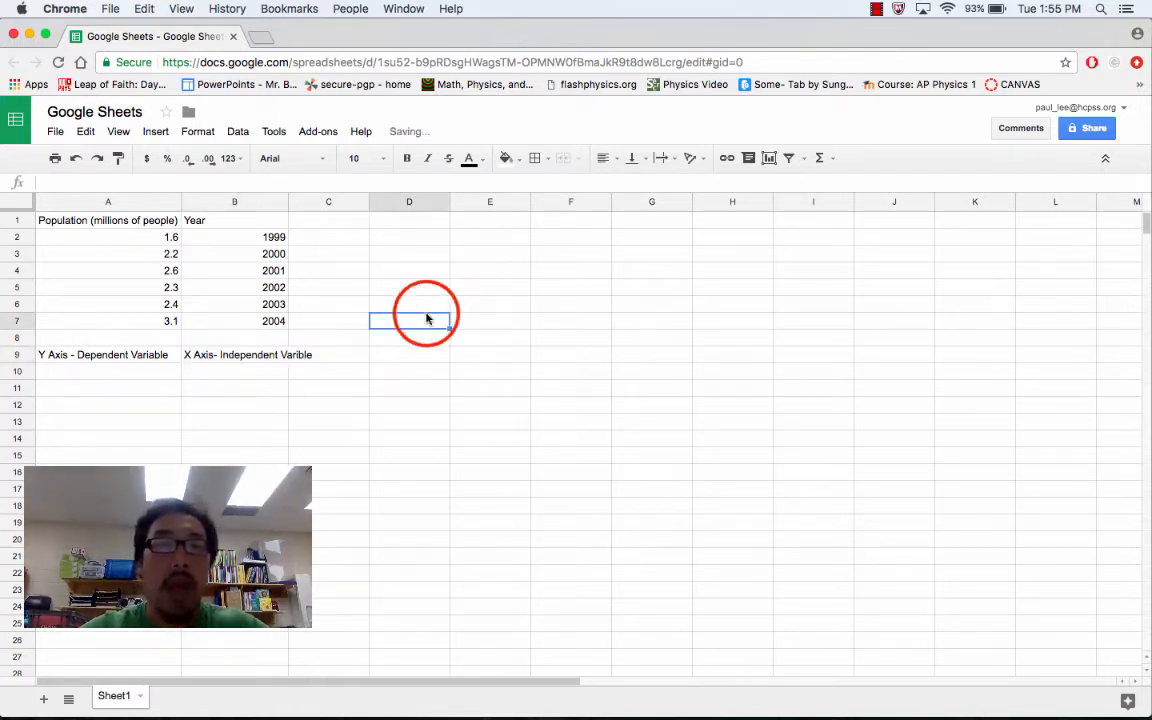
Widen column B so that the label in B9 fits within the column
click(279, 202)
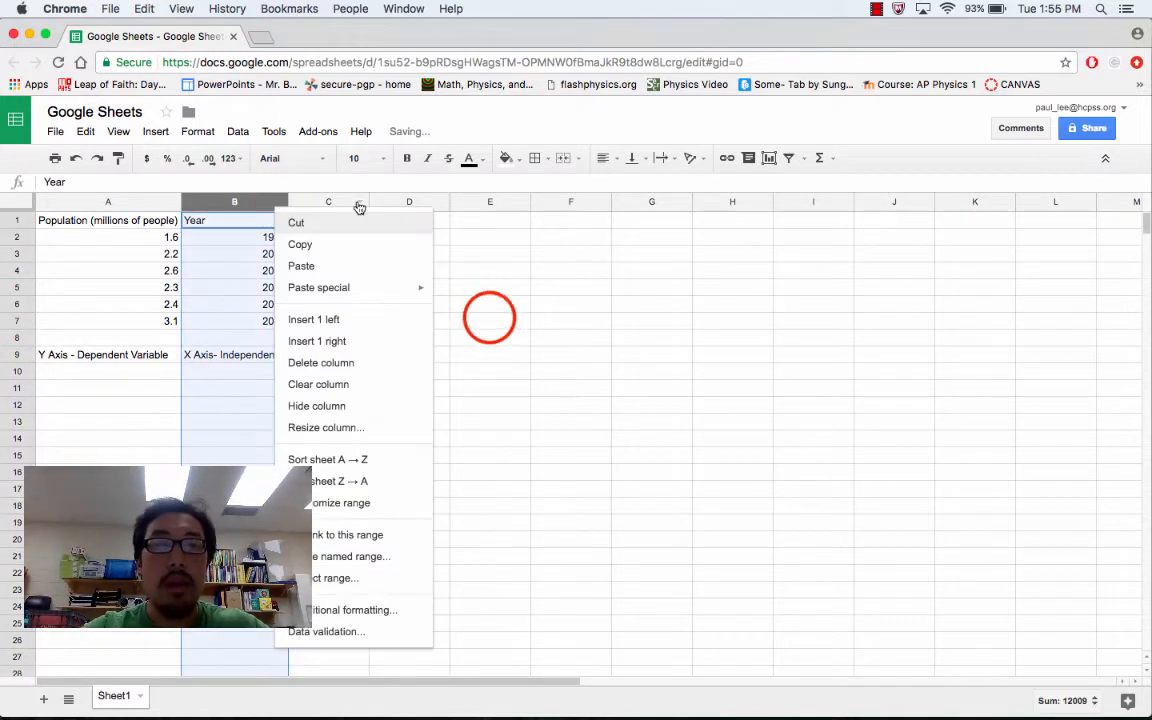
click(489, 320)
drag(288, 206, 315, 205)
Insert a chart from the data in A1:B7 and place it beside the table, over columns C to H
click(296, 320)
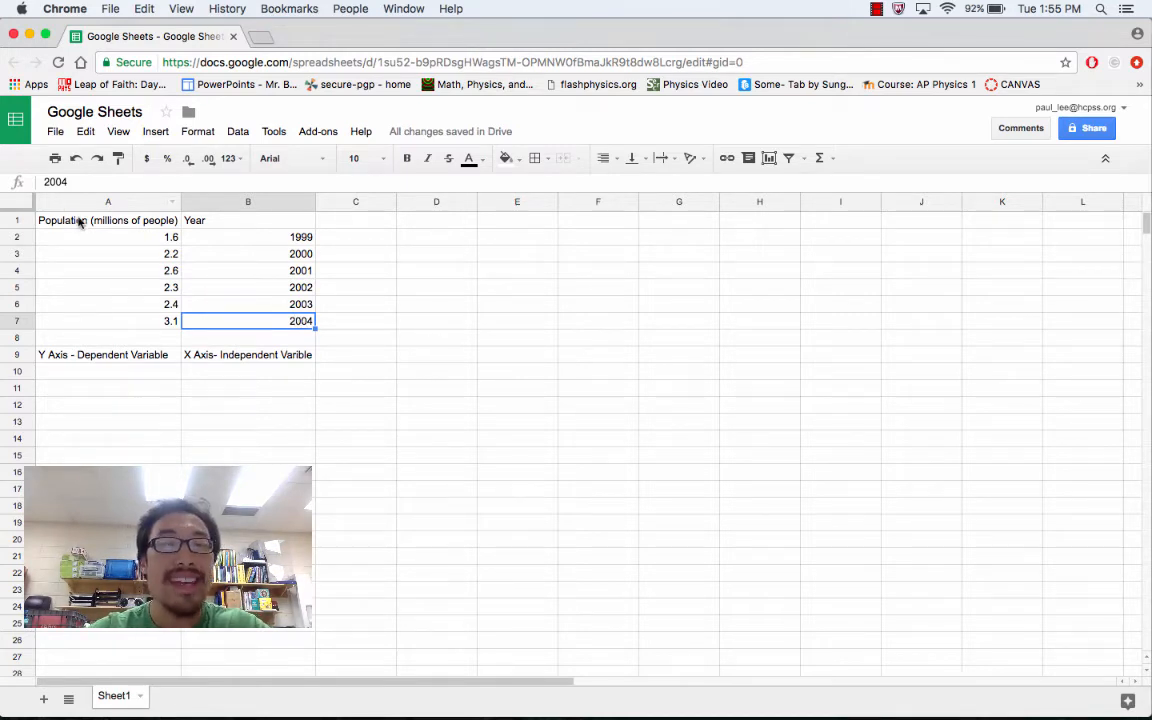
shift+click(79, 222)
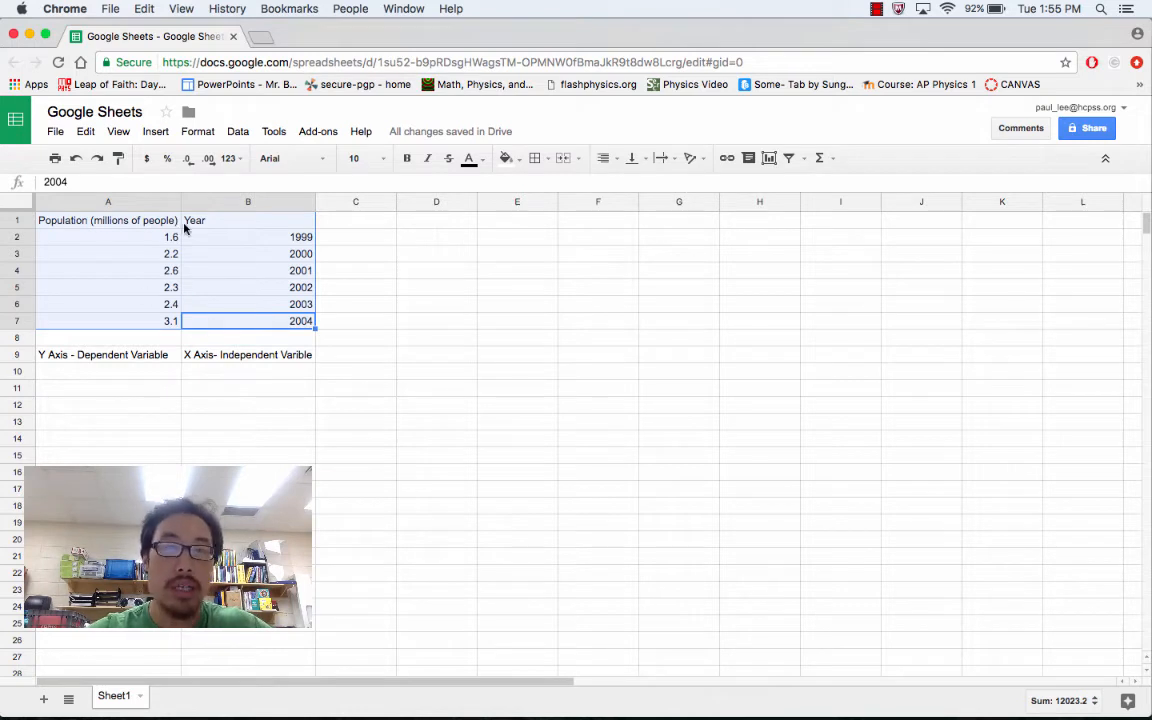
click(157, 134)
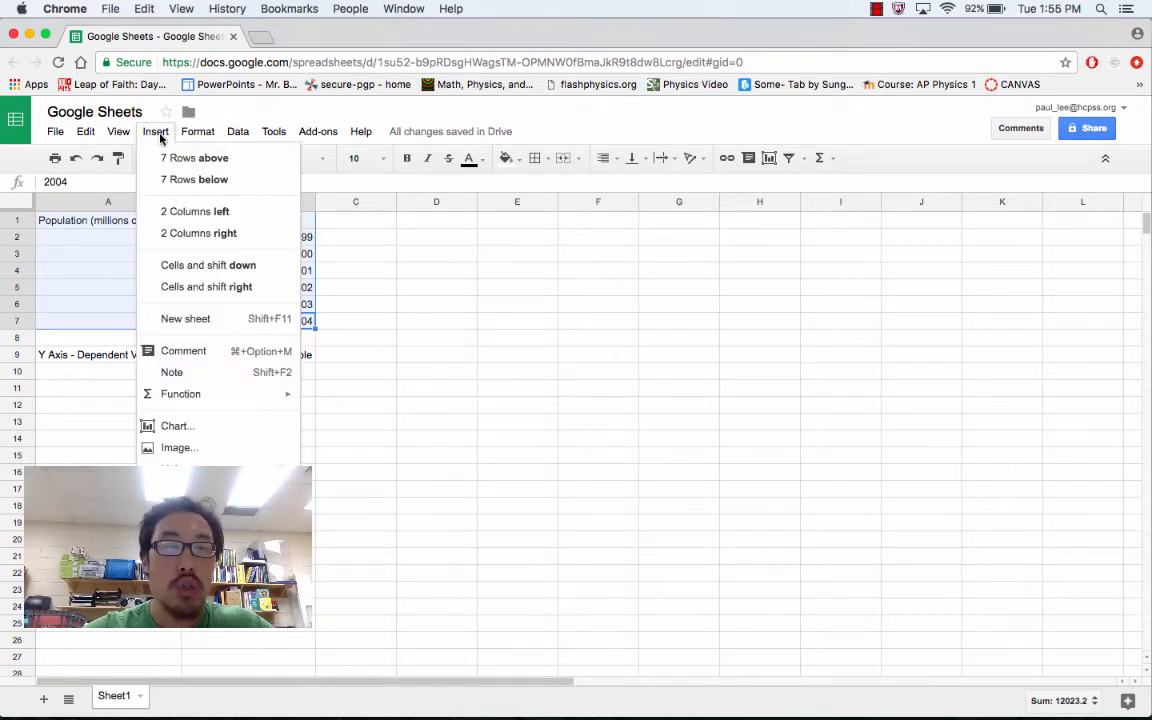
click(184, 431)
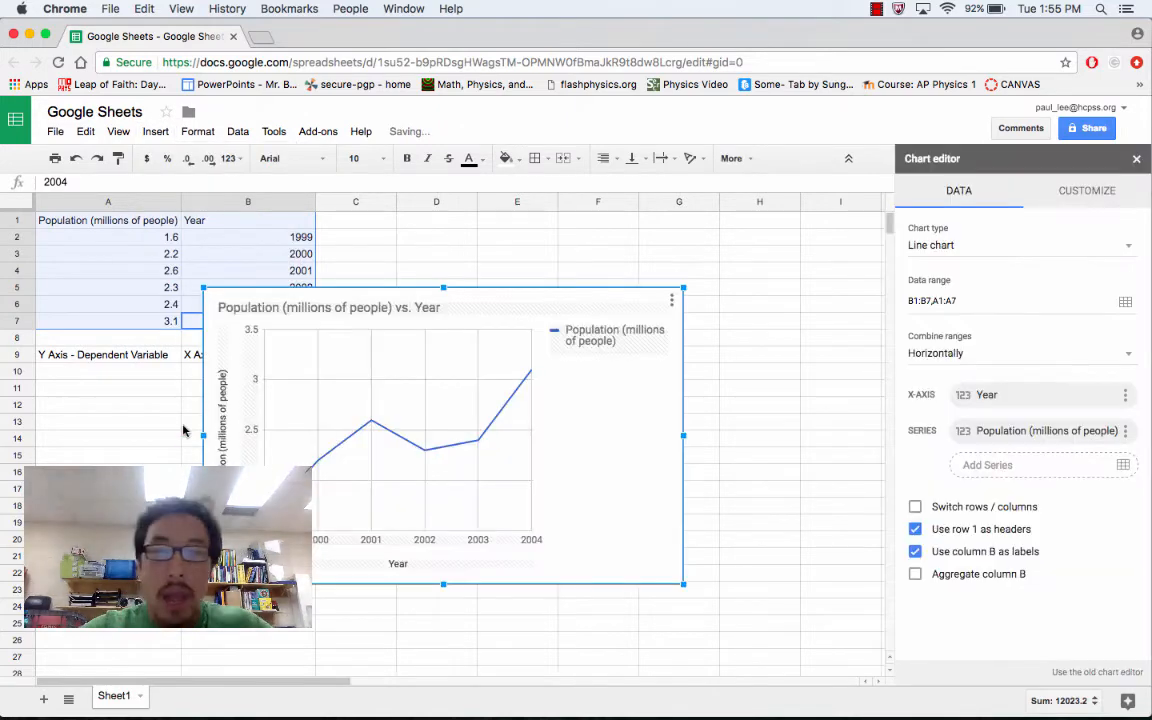
click(498, 298)
drag(498, 298, 622, 221)
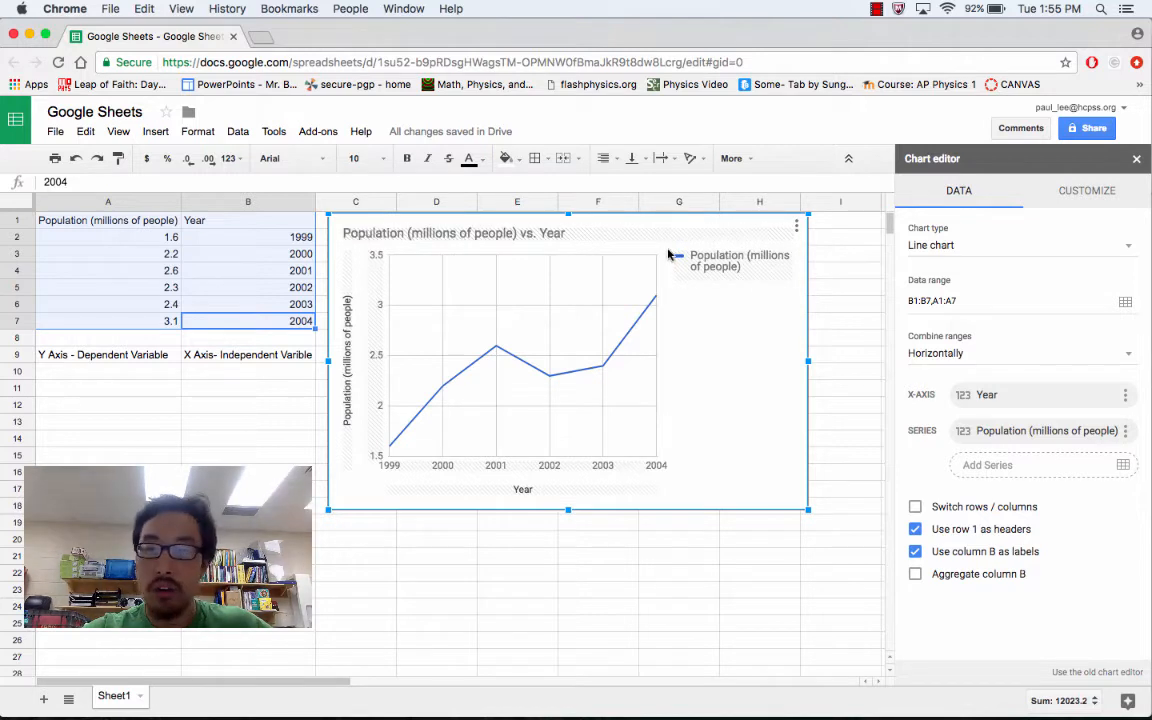
Change the type of the population chart to Scatter chart
click(378, 236)
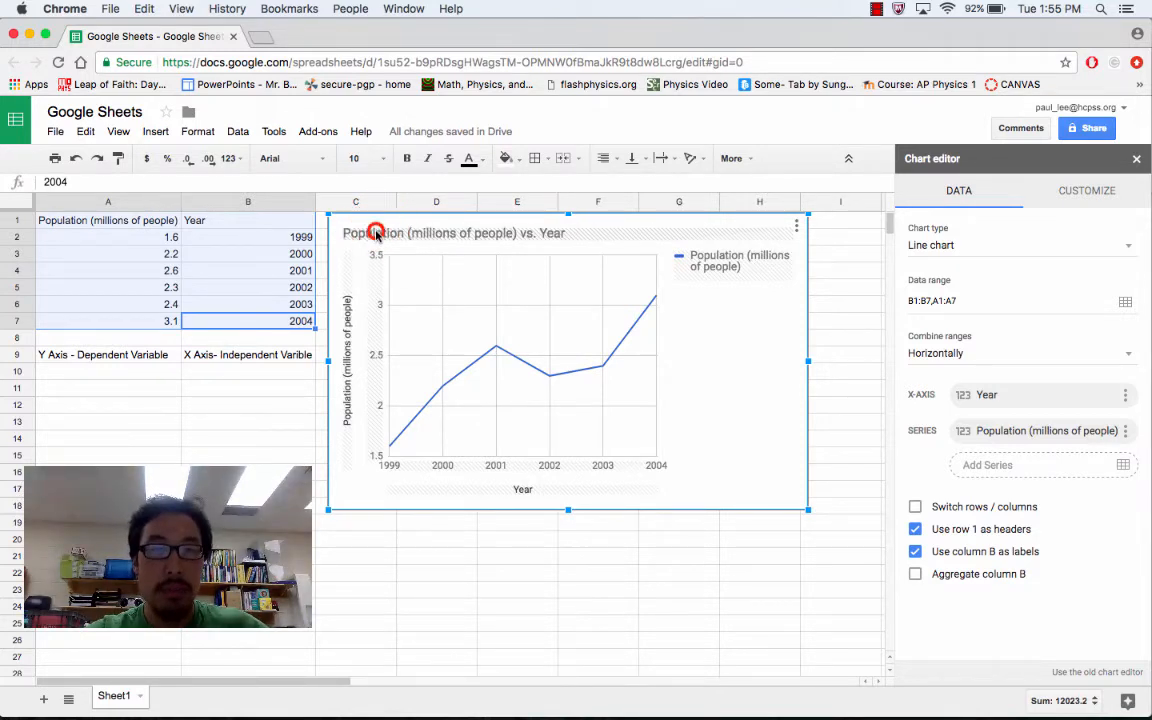
click(681, 411)
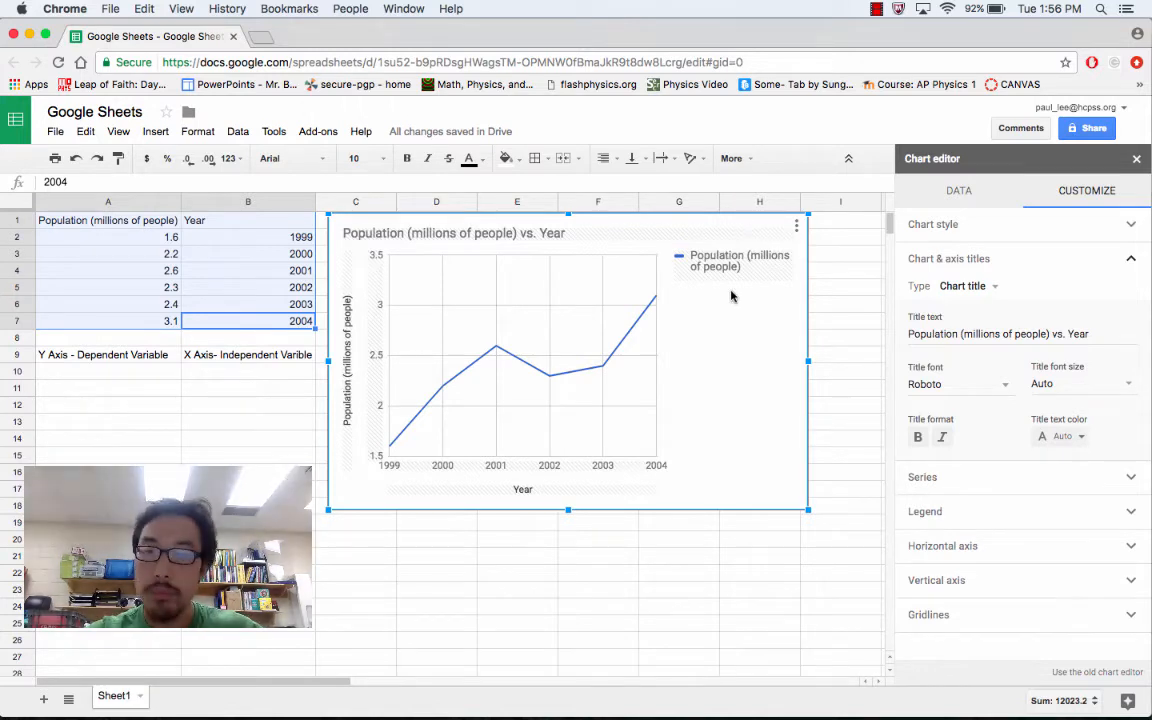
click(958, 191)
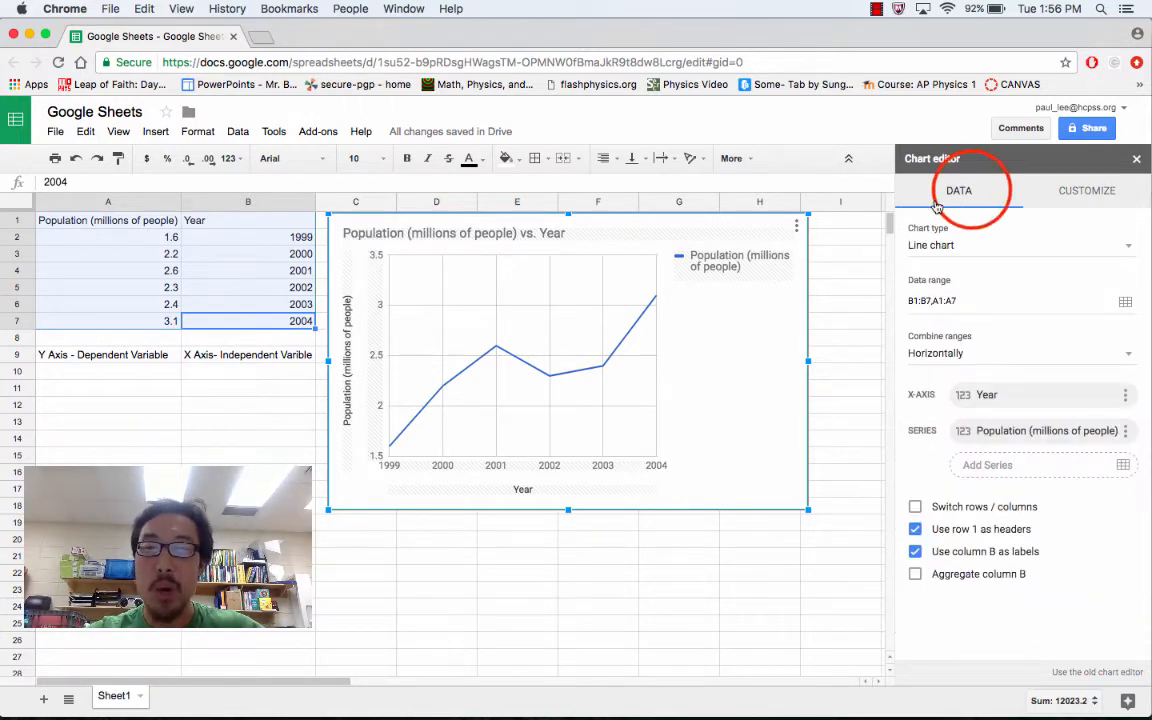
click(1127, 248)
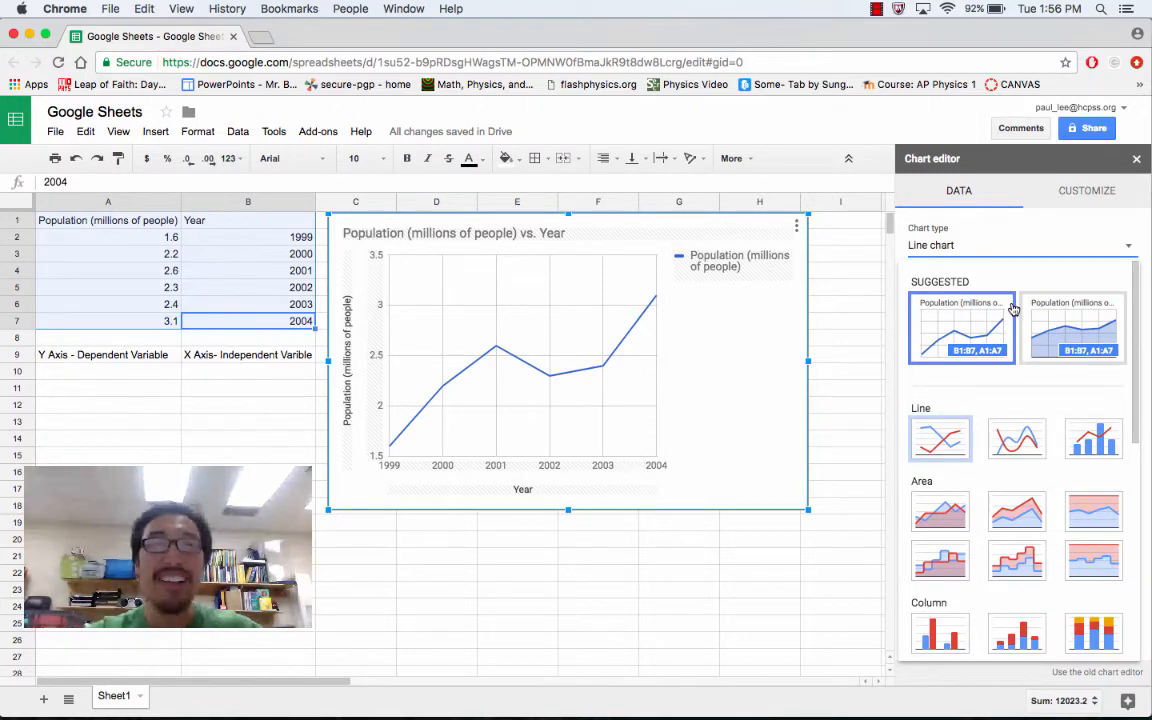
scroll(1013, 309, down, 1)
scroll(1013, 309, down, 5)
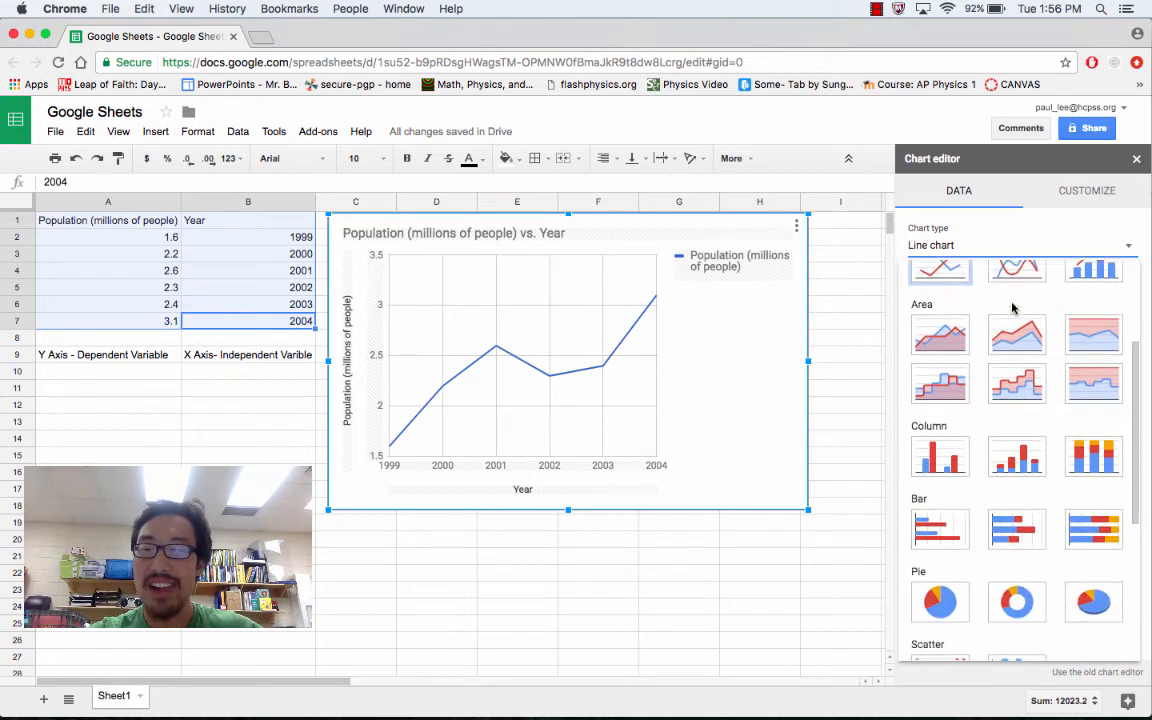
scroll(1013, 309, down, 5)
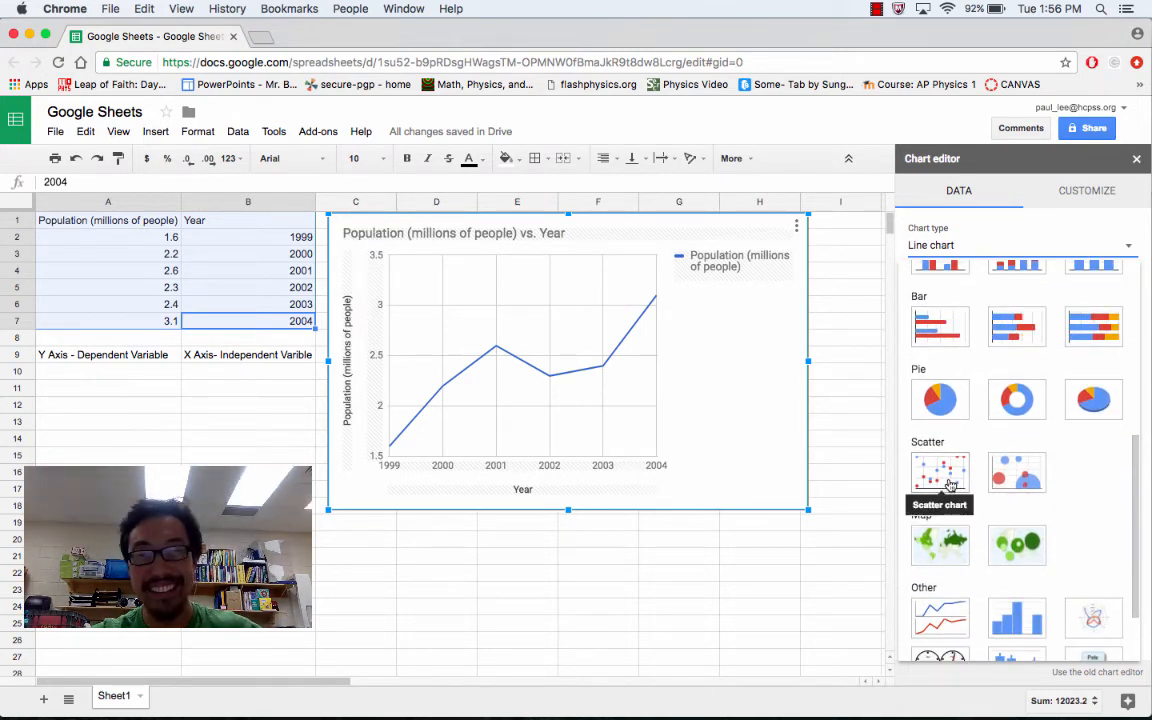
click(950, 484)
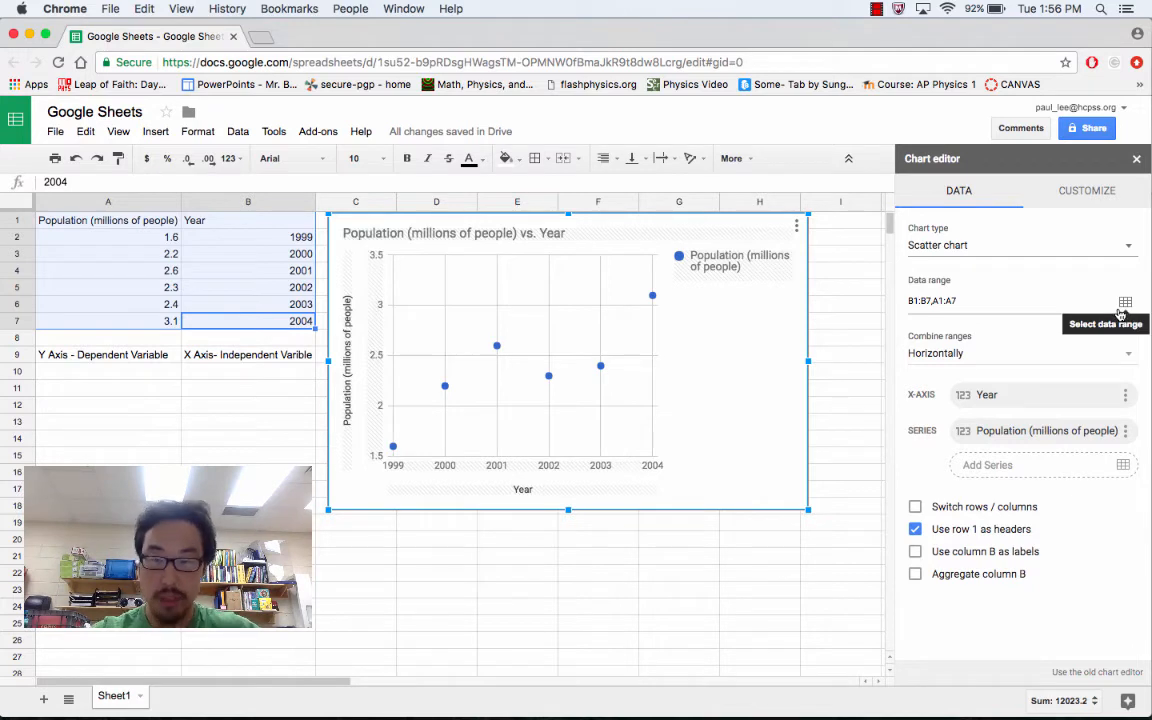
Add a trendline to the population series and set its line color to red
click(1086, 197)
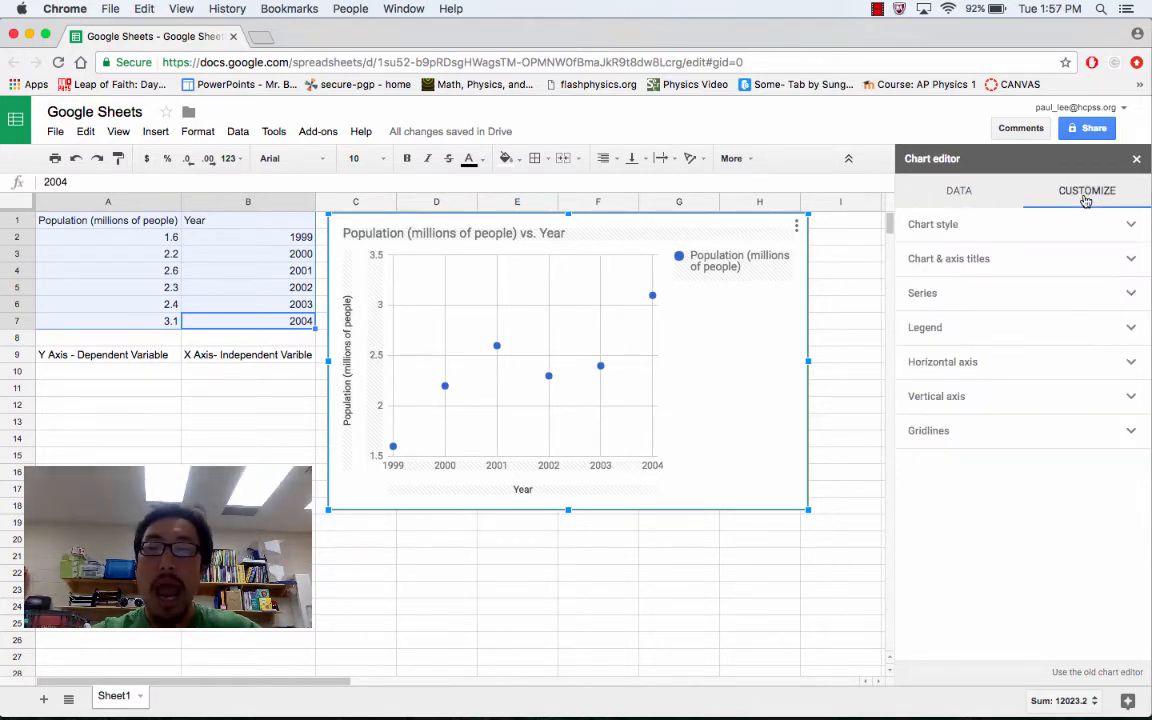
click(964, 294)
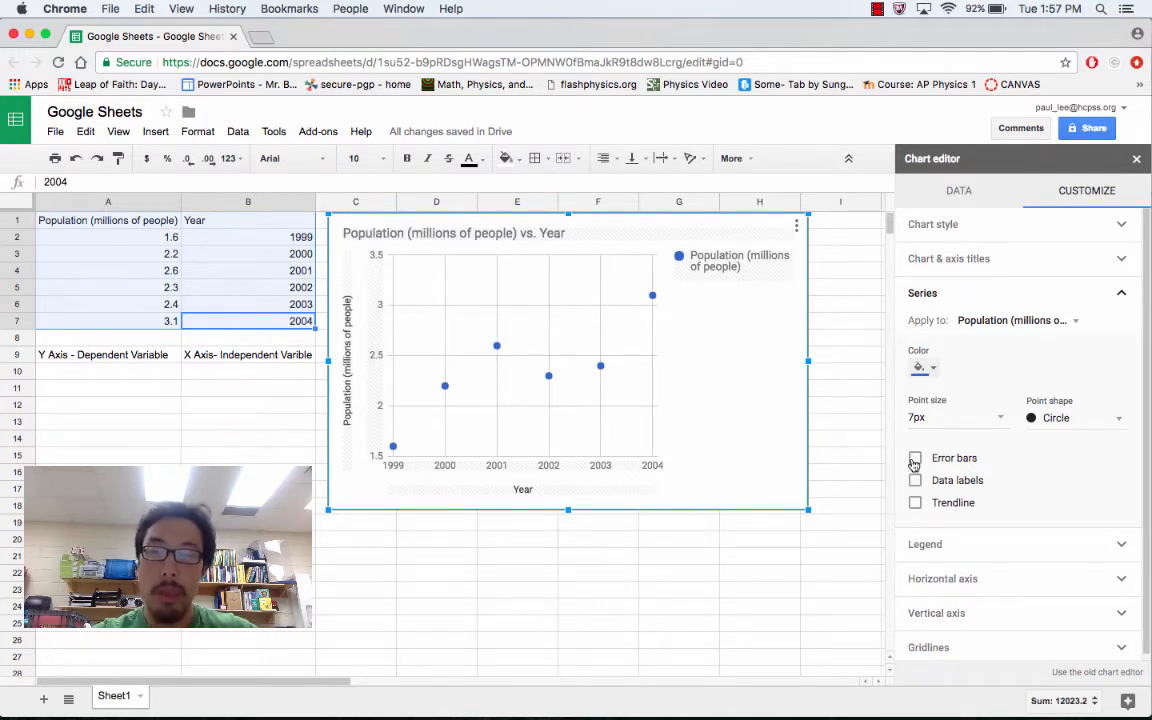
click(914, 504)
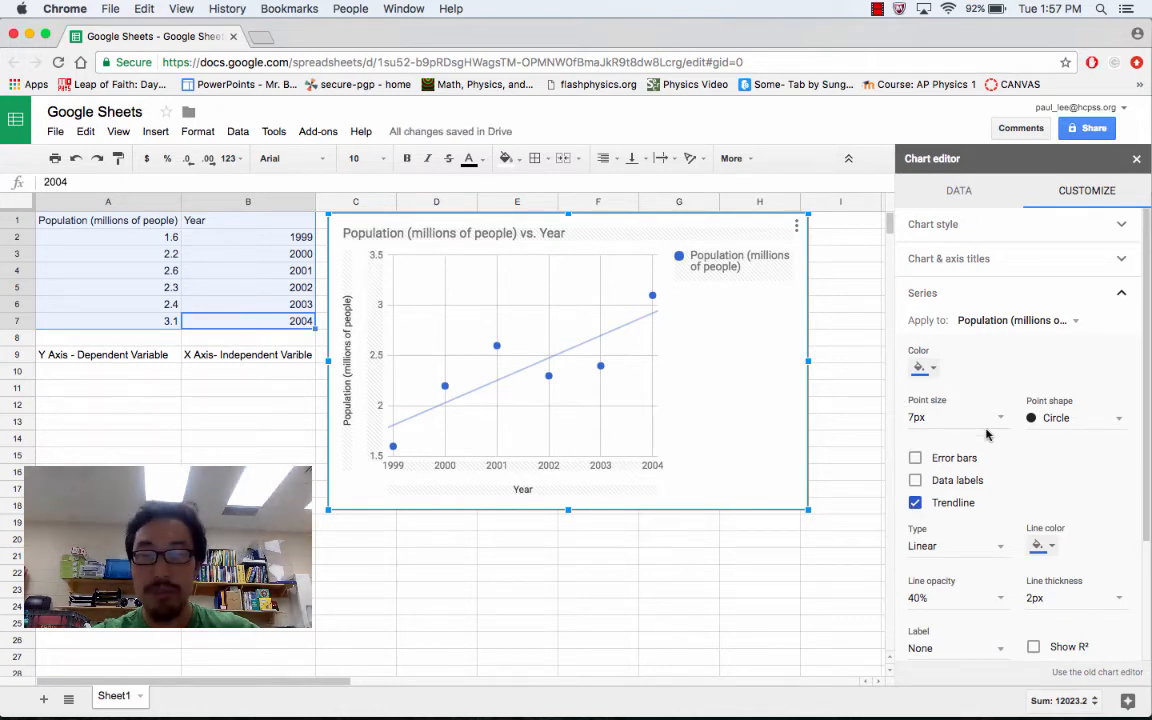
scroll(987, 435, down, 3)
click(1048, 477)
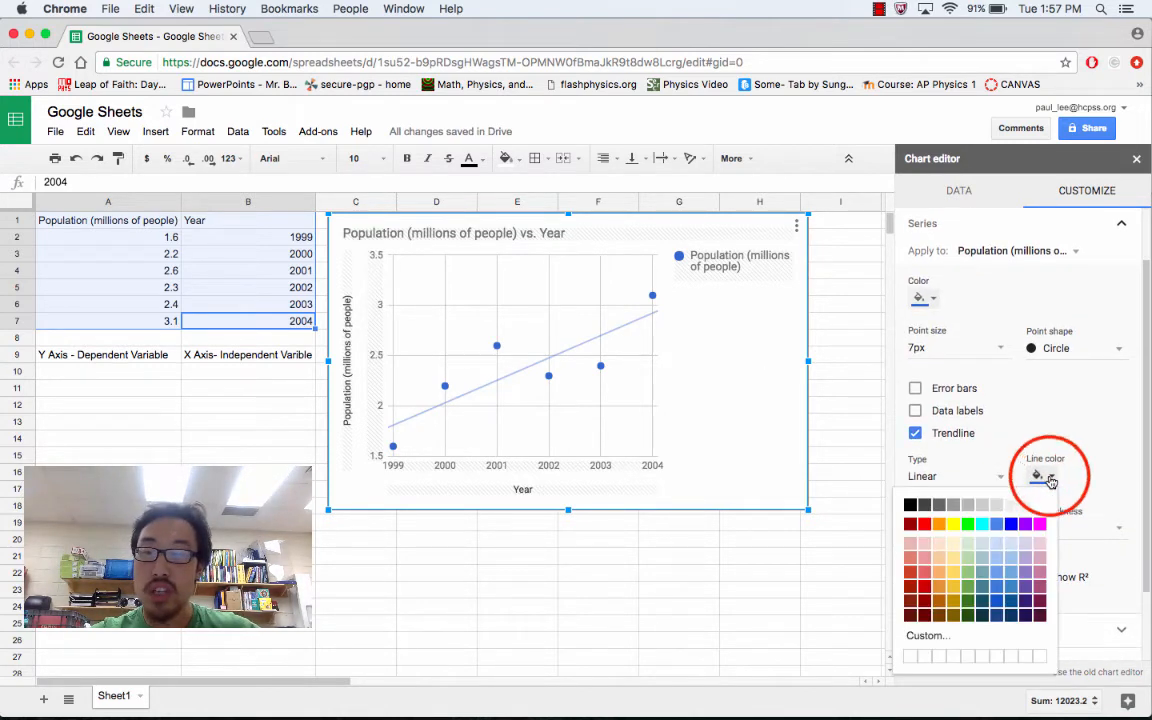
click(960, 528)
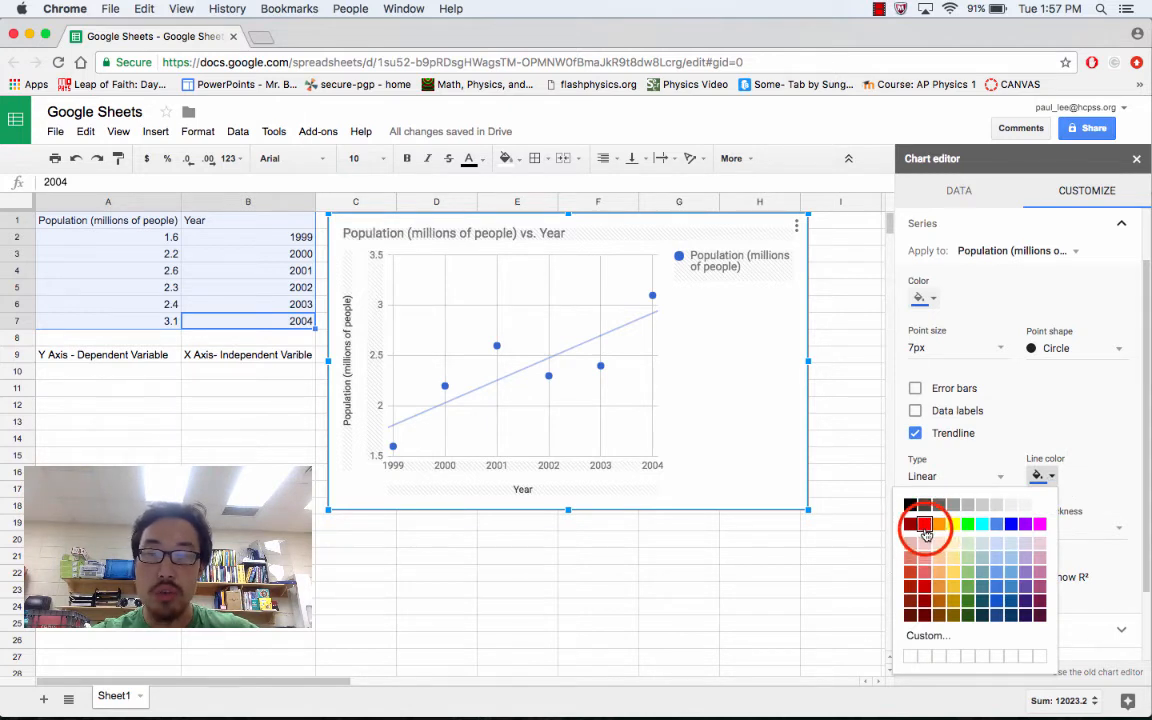
click(924, 524)
Turn on data labels for the points of the population series
scroll(1062, 376, down, 2)
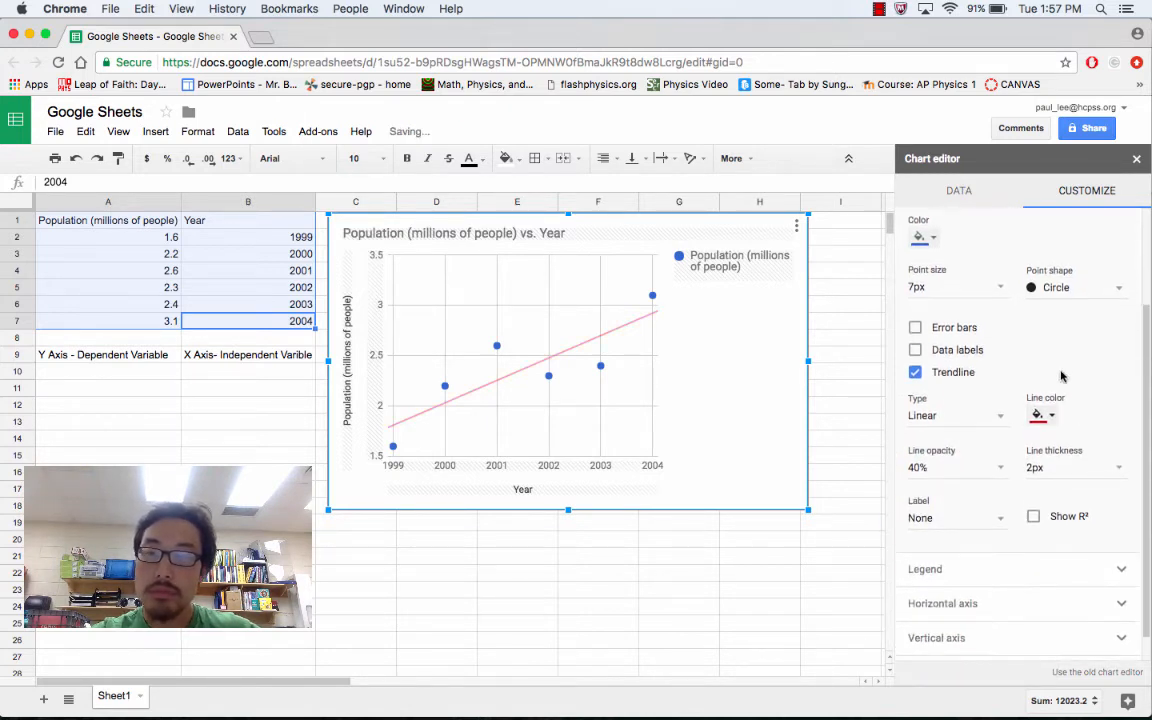
click(1001, 418)
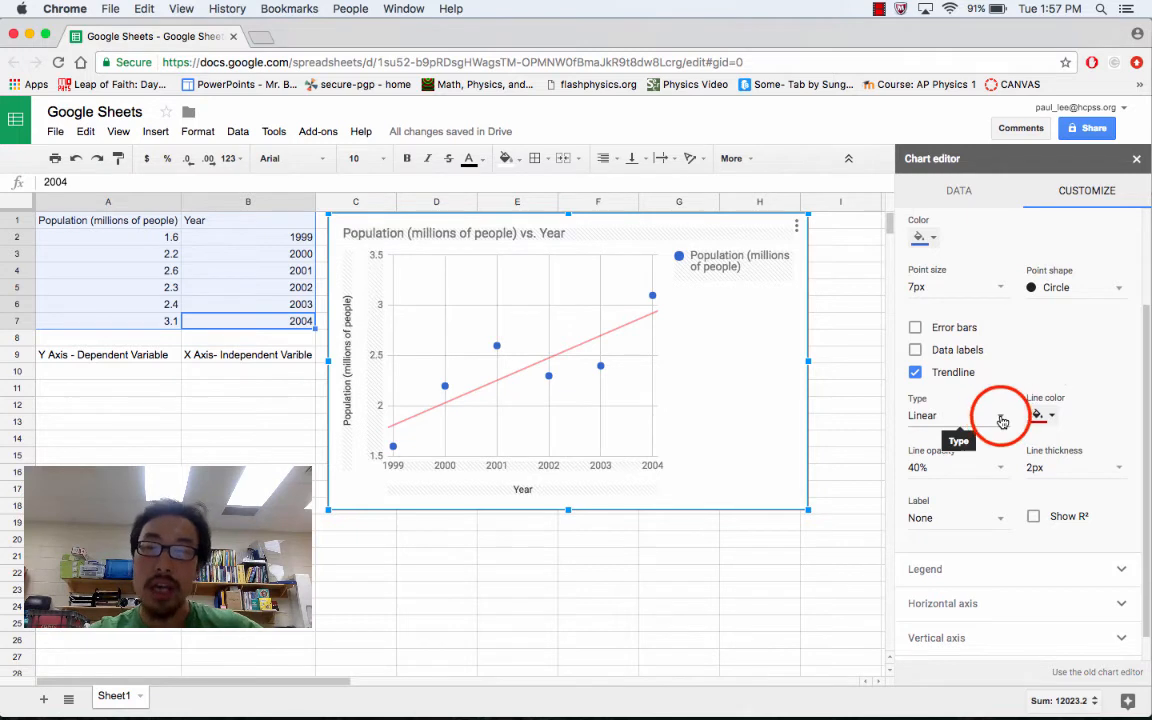
click(1002, 421)
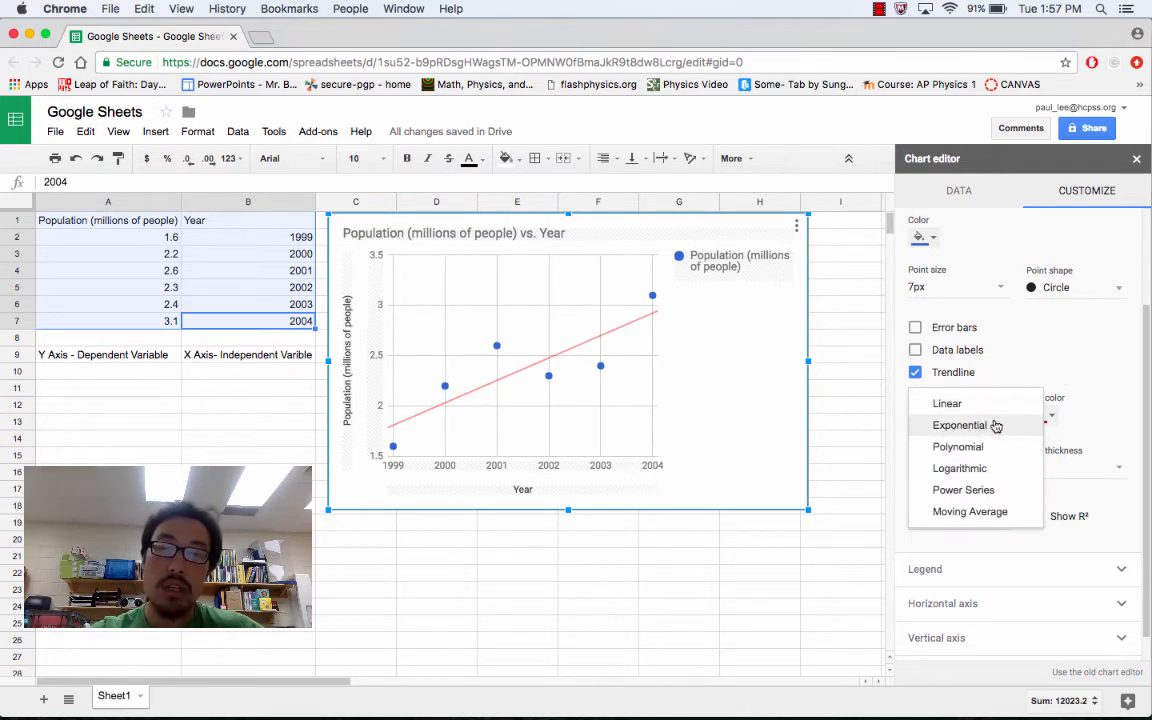
click(1030, 349)
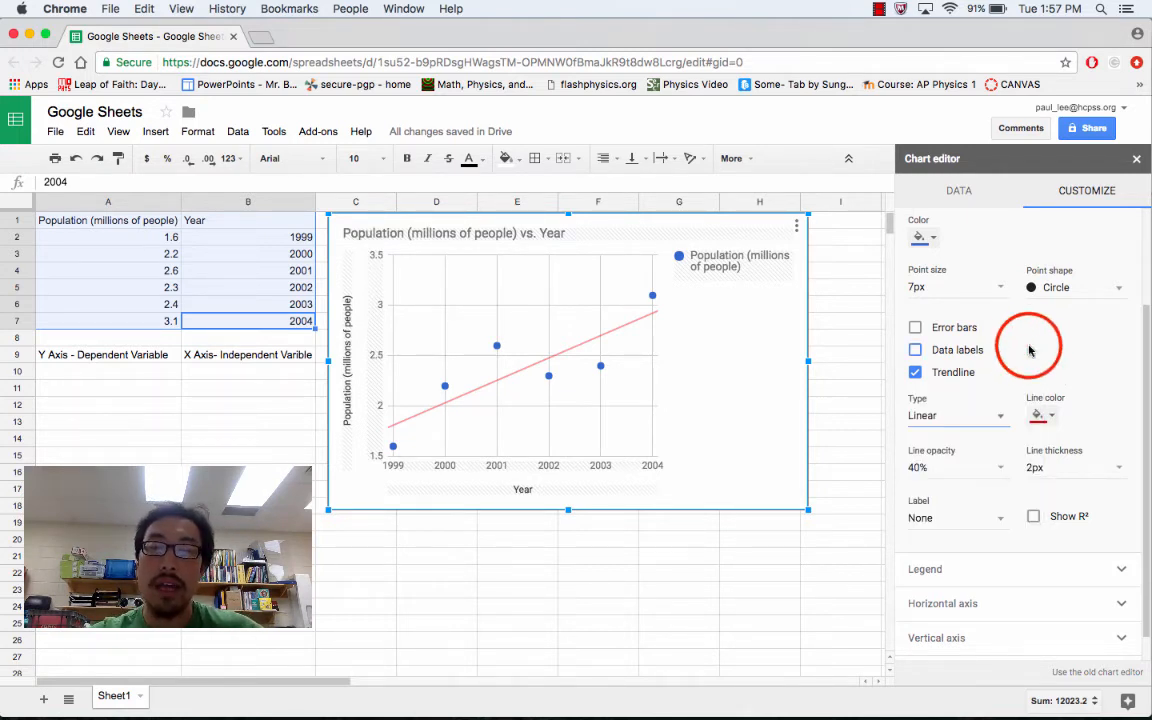
click(1030, 350)
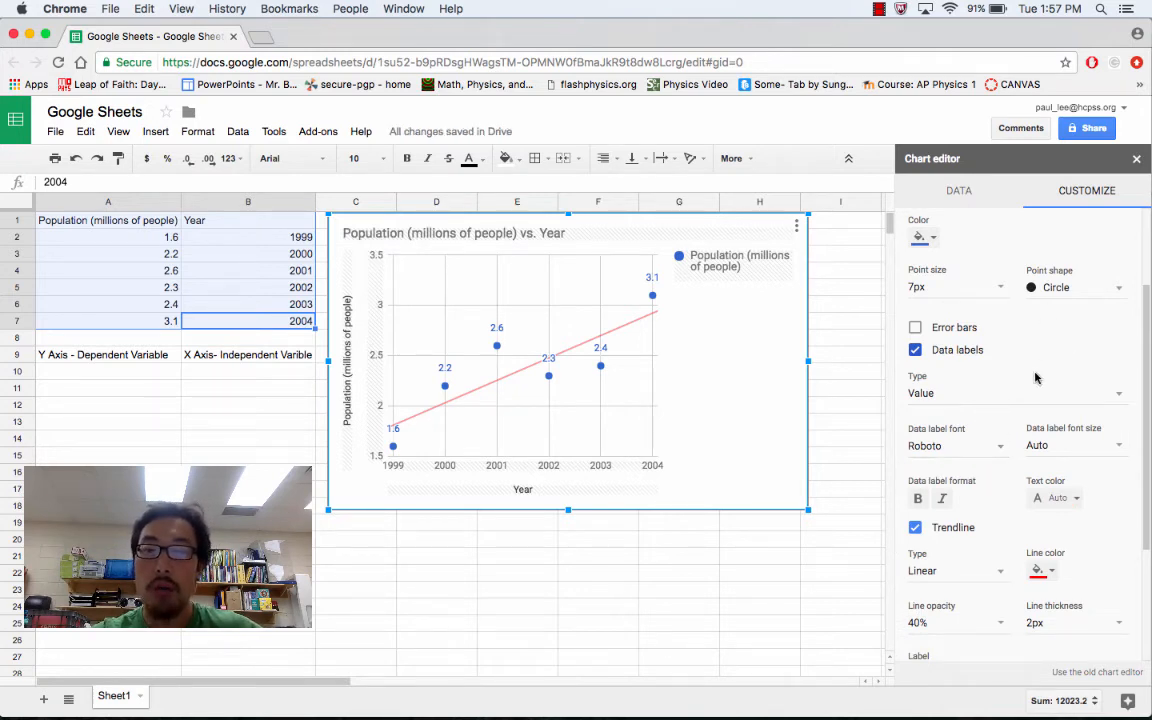
Try the Exponential trendline type and set the trendline back to Linear
scroll(996, 540, down, 1)
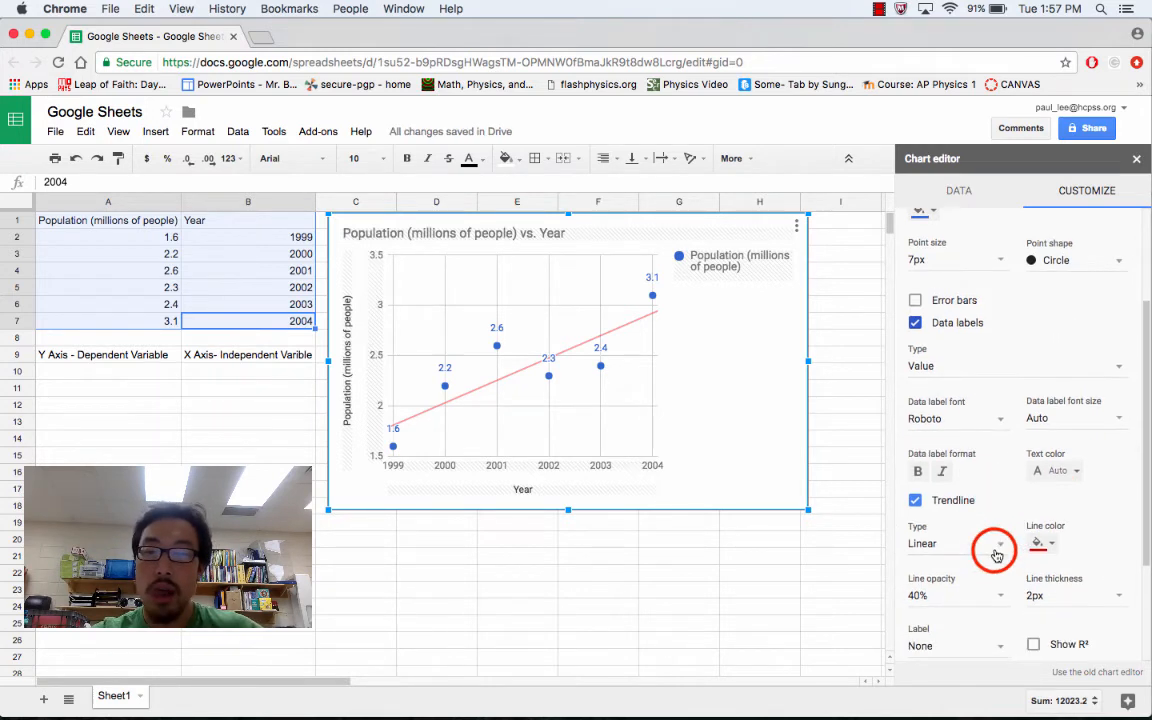
click(992, 548)
click(993, 553)
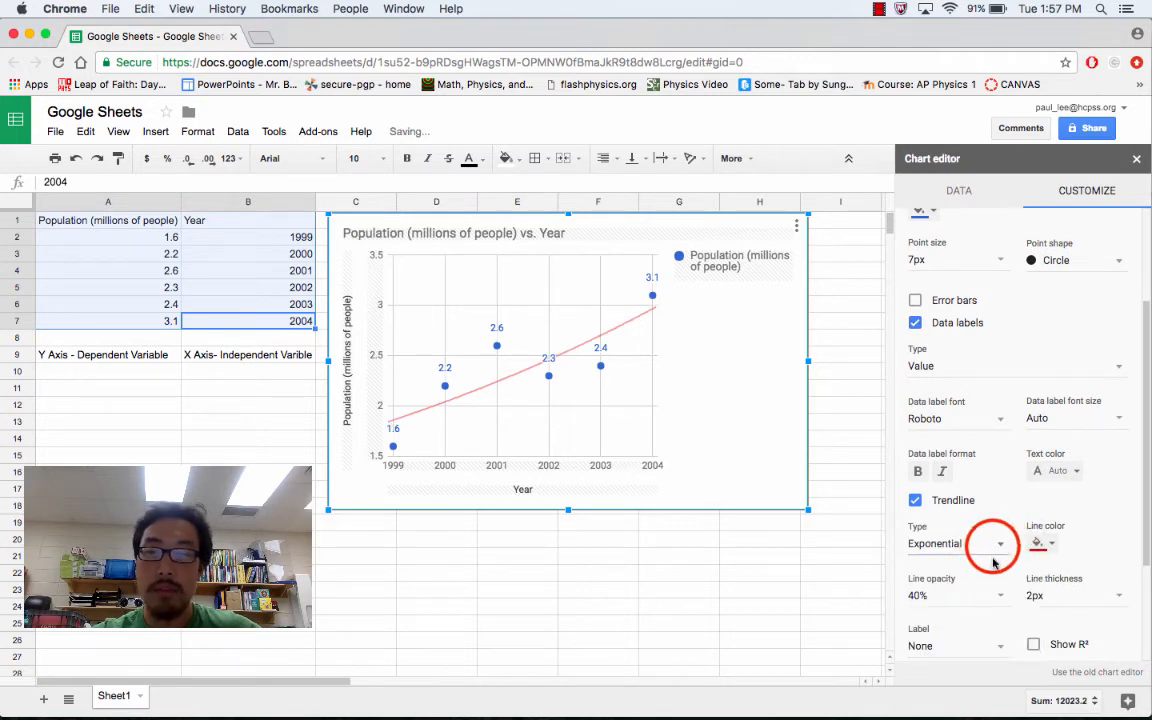
click(994, 550)
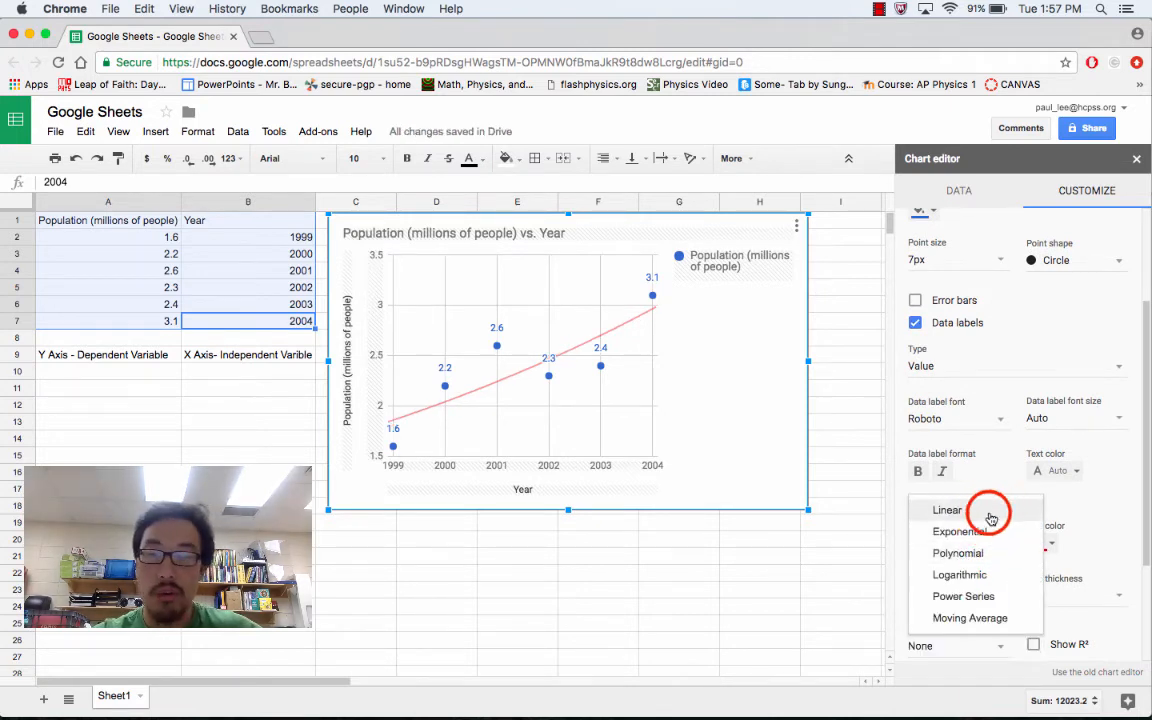
click(990, 512)
Set the trendline's label to Use Equation and deselect the chart
scroll(1072, 508, down, 3)
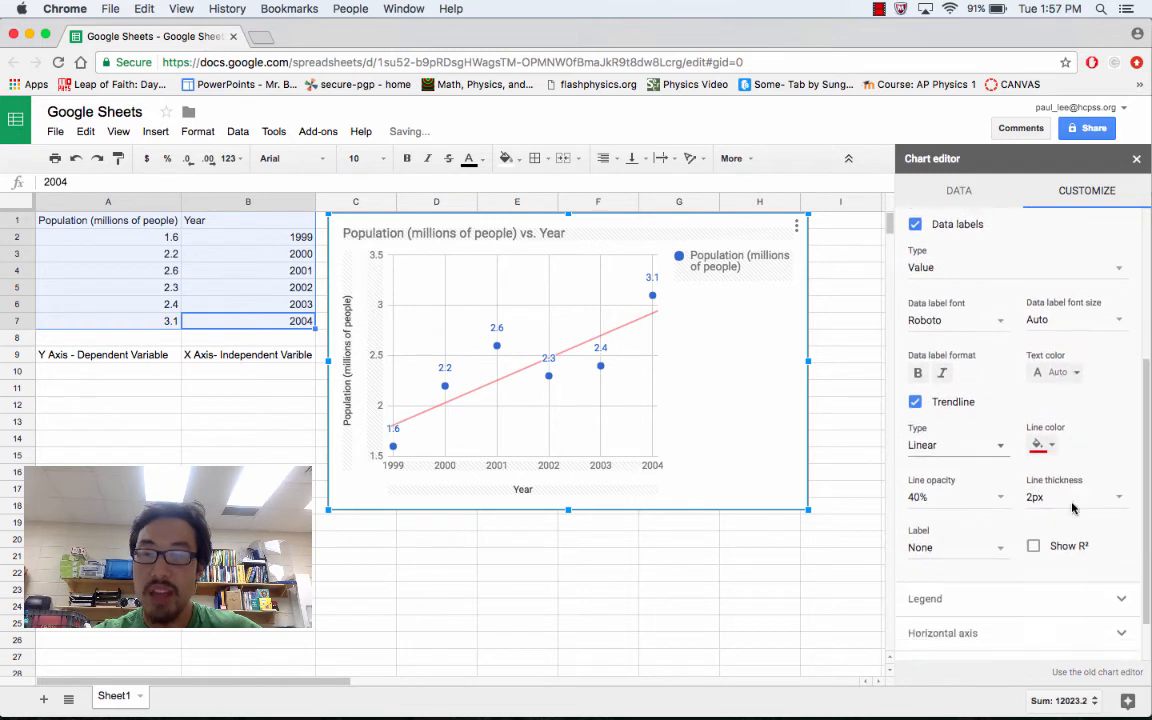
scroll(1050, 540, down, 2)
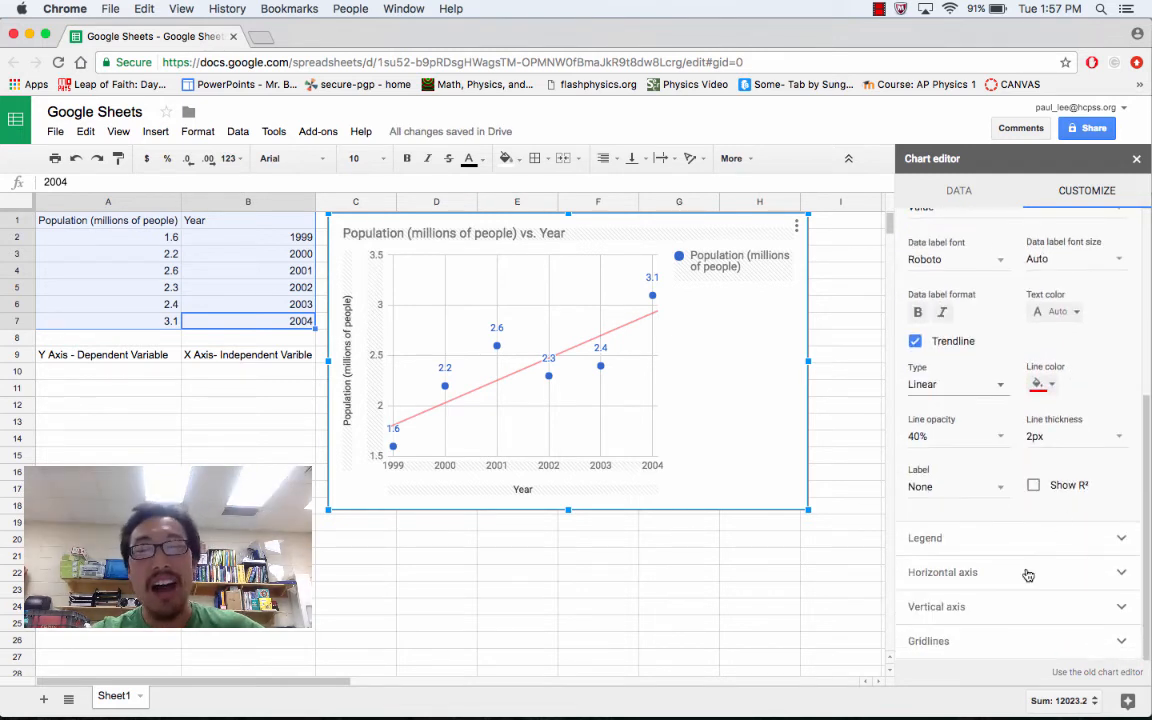
click(1000, 488)
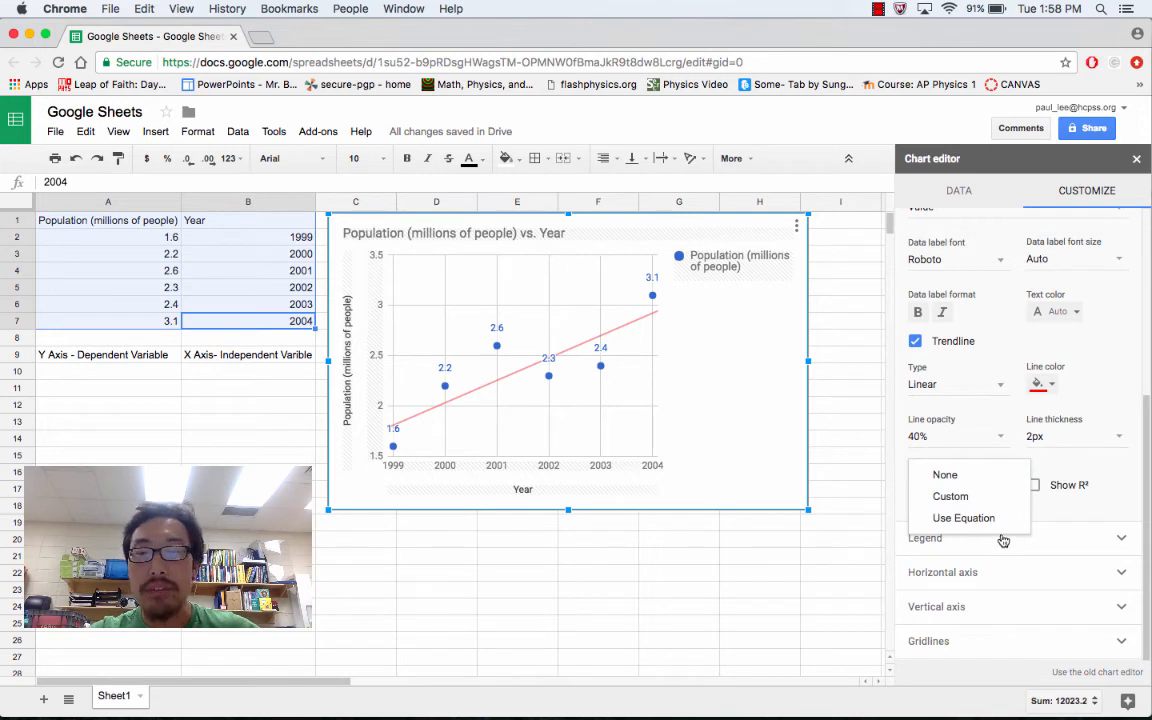
click(977, 496)
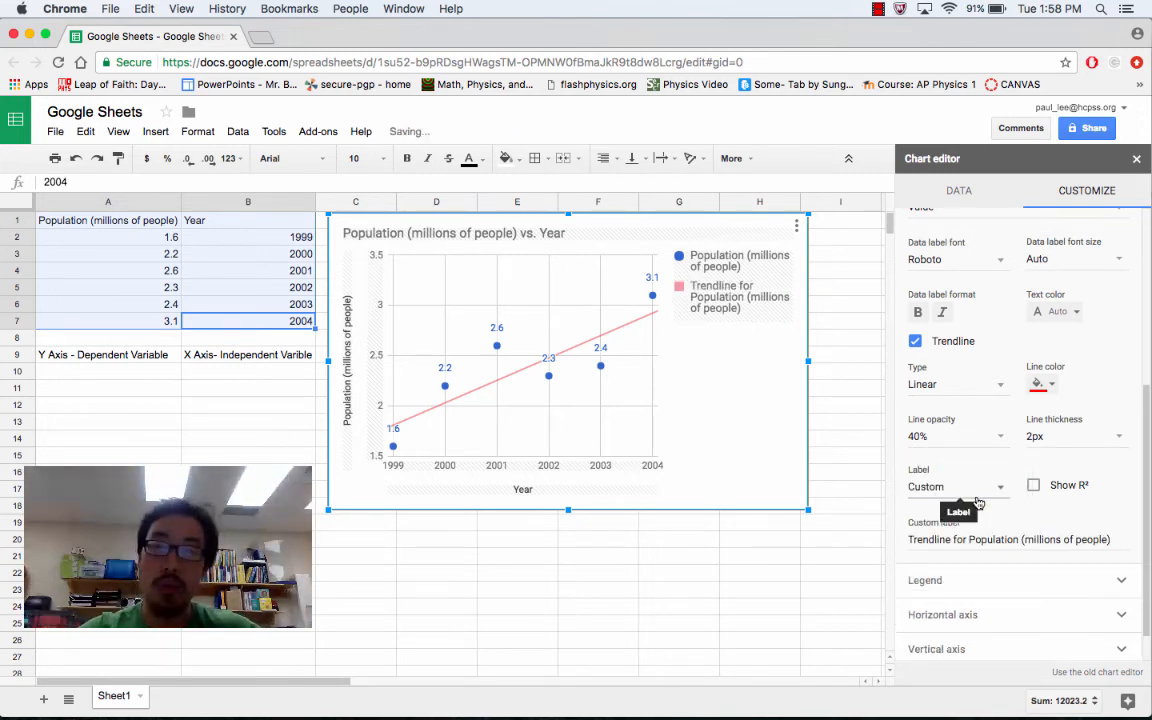
click(972, 486)
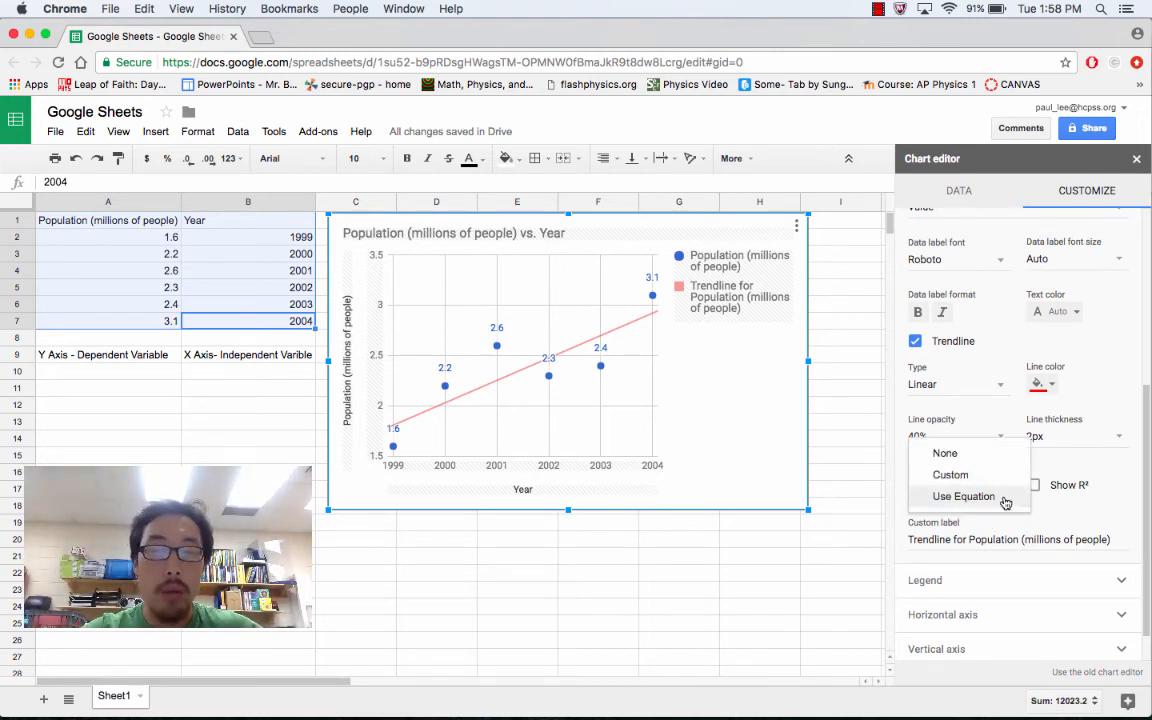
click(1006, 500)
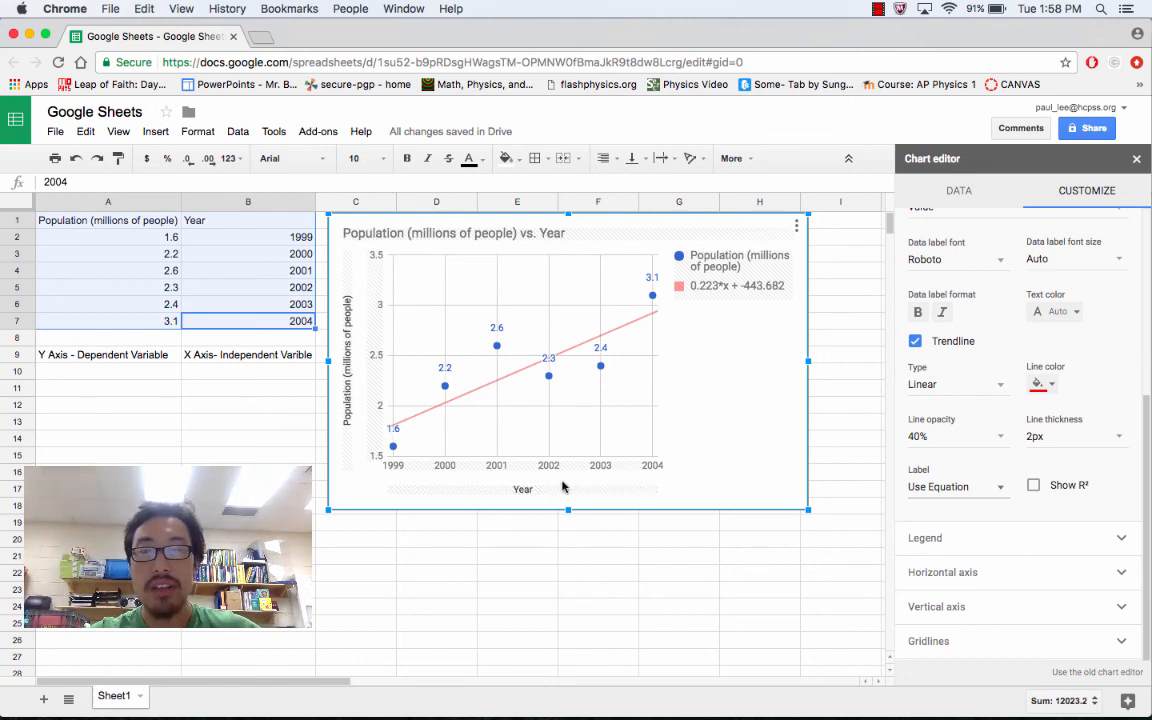
click(709, 588)
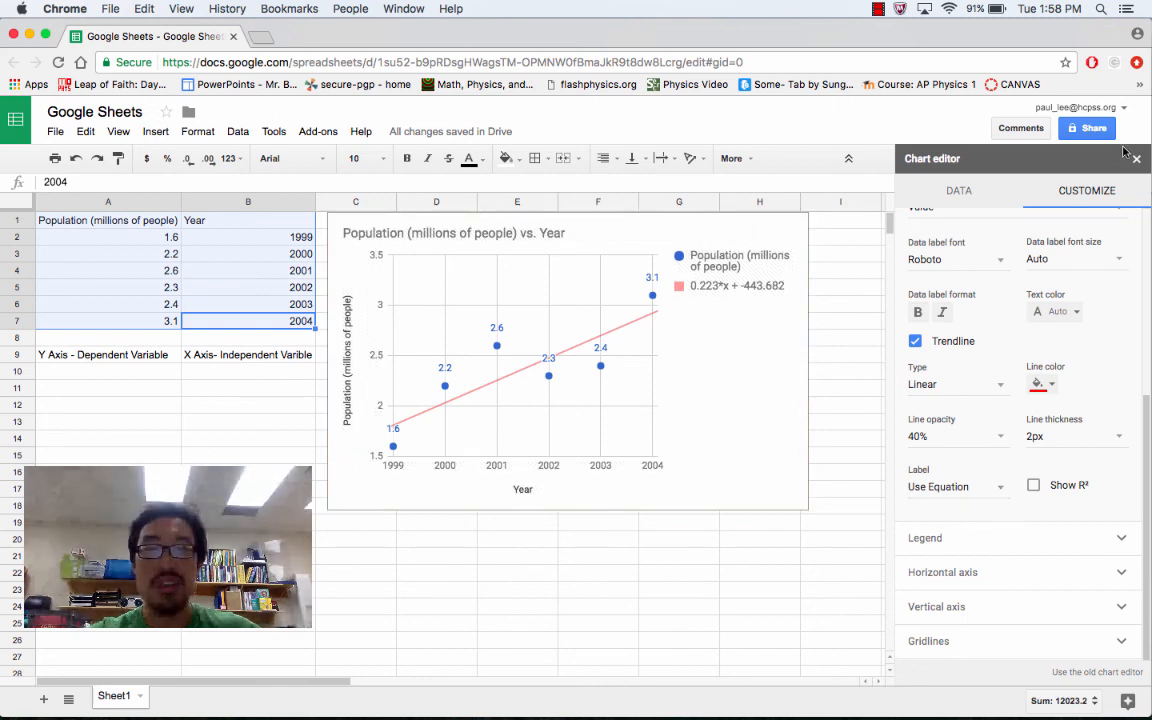